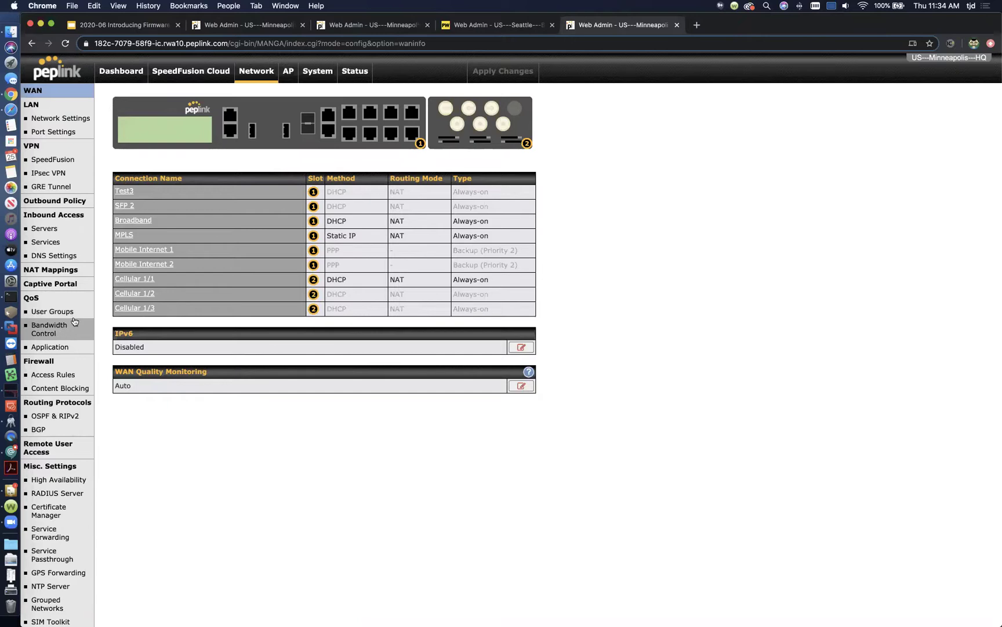
Open the QoS application settings and, for a new entry, review the supported categories and the Audio Video Streaming applications.
left_click(67, 349)
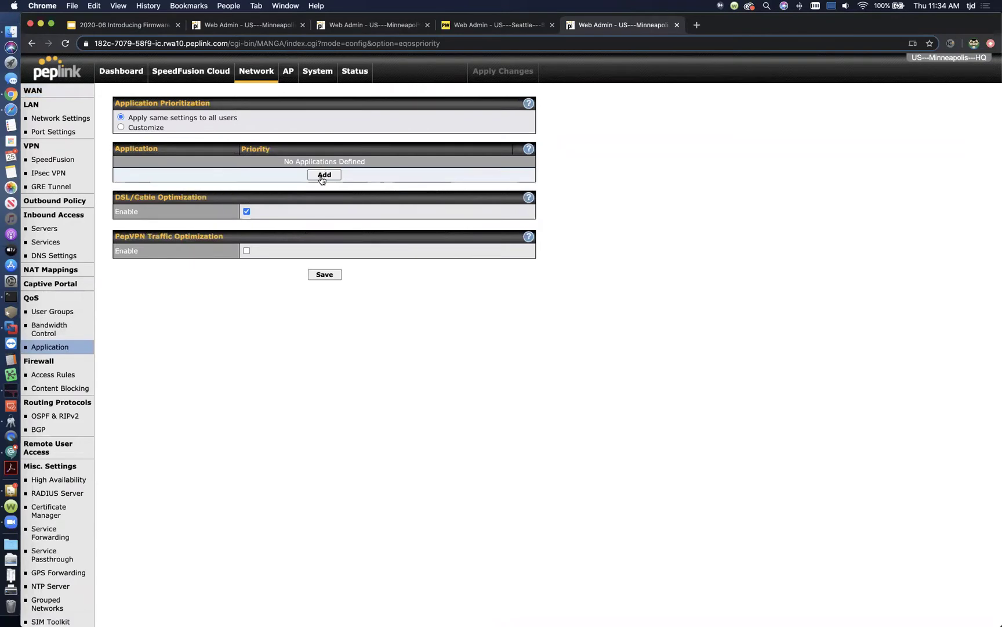
left_click(322, 175)
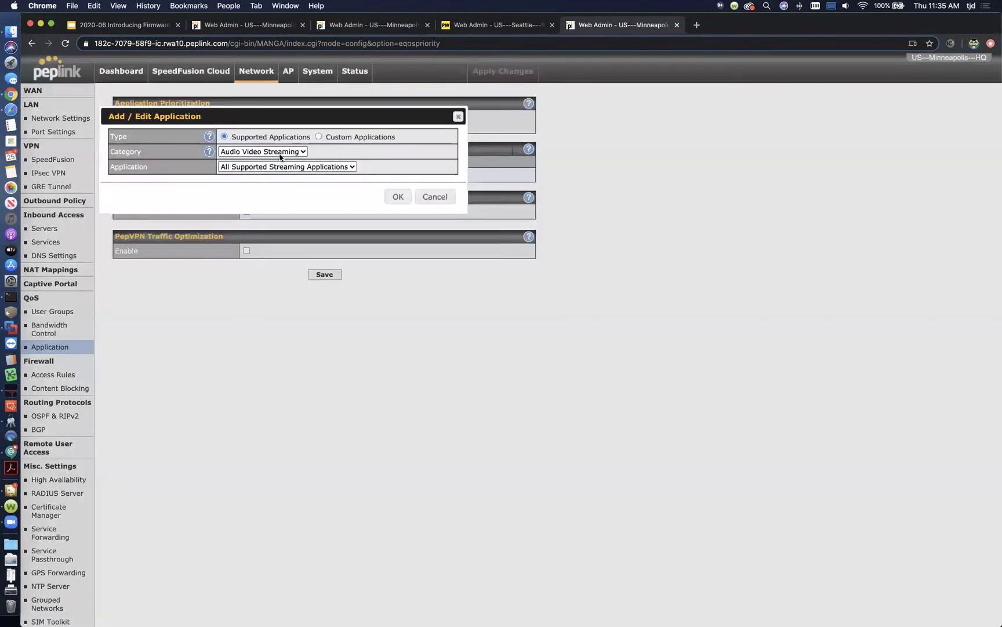
left_click(292, 156)
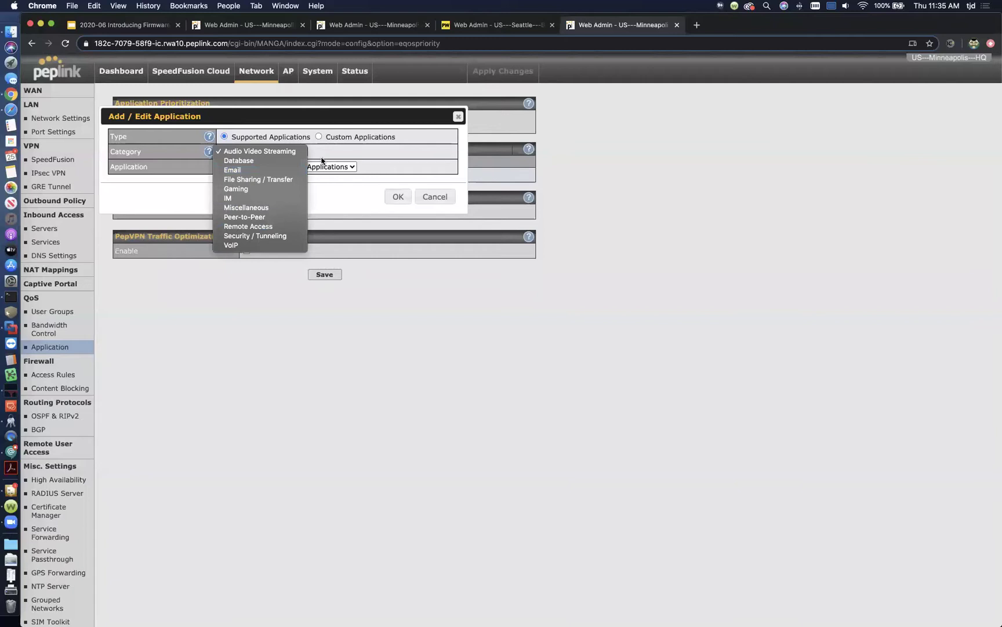
left_click(341, 154)
left_click(329, 168)
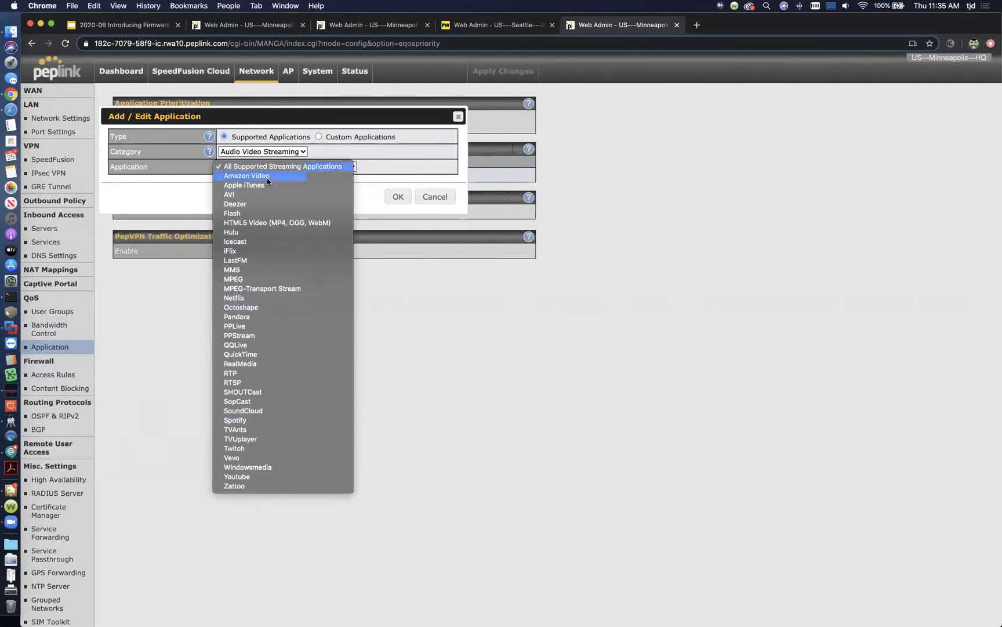
left_click(343, 145)
left_click(295, 151)
left_click(344, 153)
Set the new application entry's category to VoIP and review the supported VoIP protocols.
left_click(303, 152)
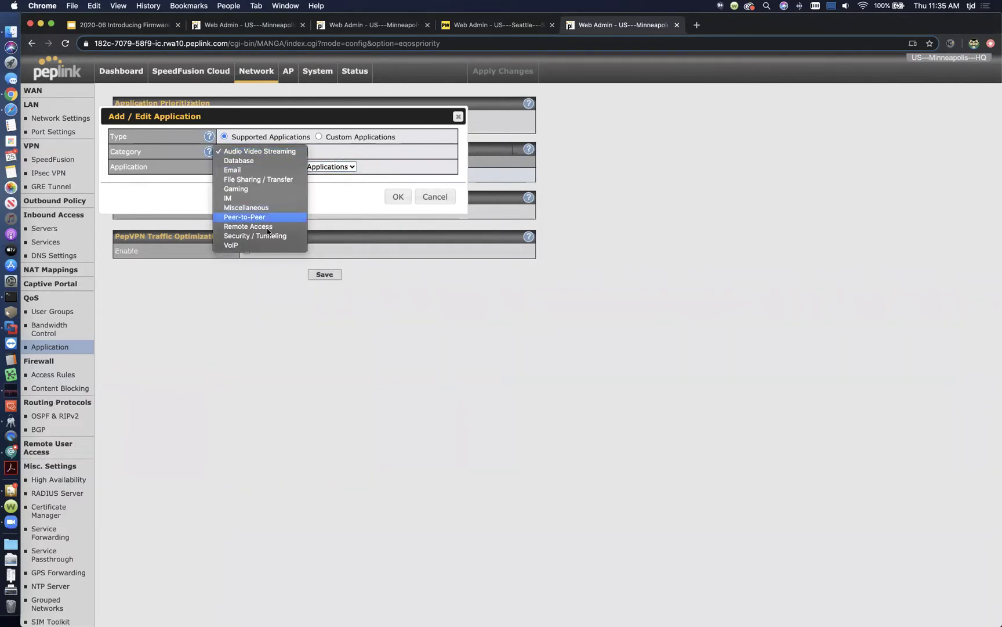
left_click(263, 244)
left_click(318, 166)
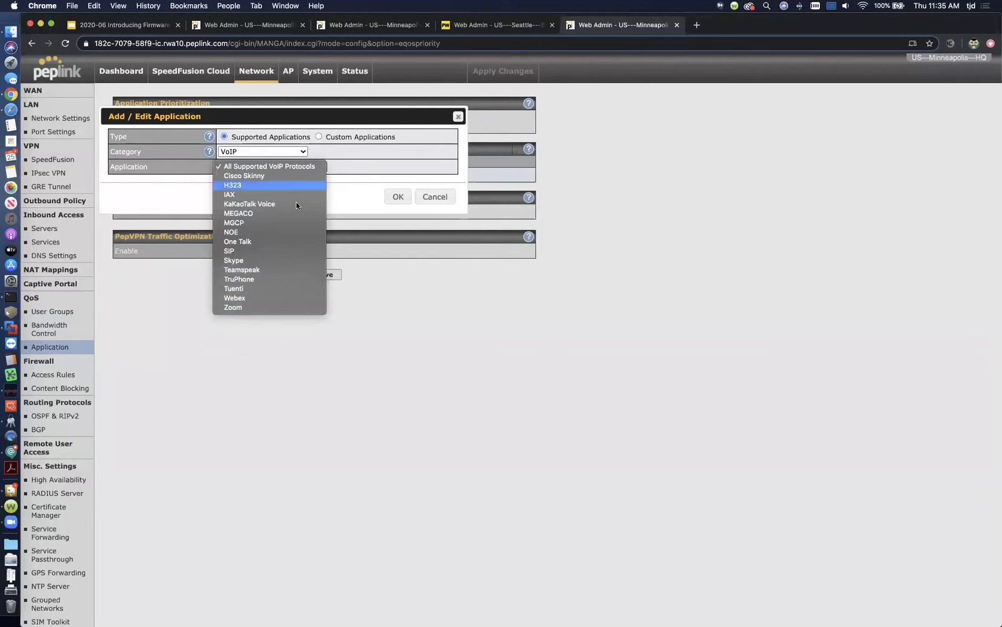
left_click(307, 163)
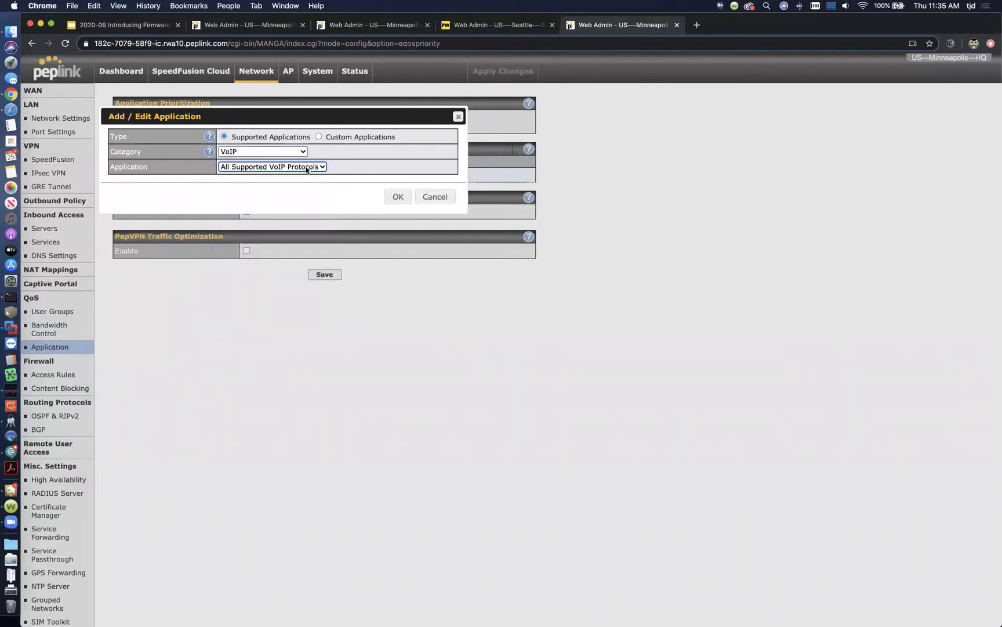
left_click(307, 168)
Switch the entry's category to File Sharing / Transfer, review its supported applications, and discard the entry.
left_click(291, 155)
left_click(292, 152)
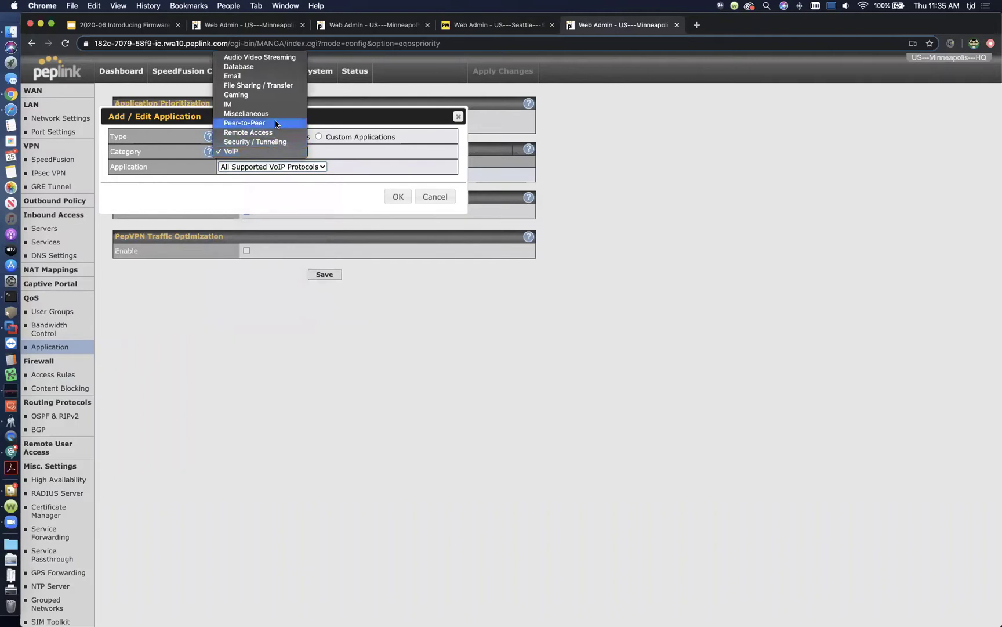
left_click(272, 87)
left_click(381, 169)
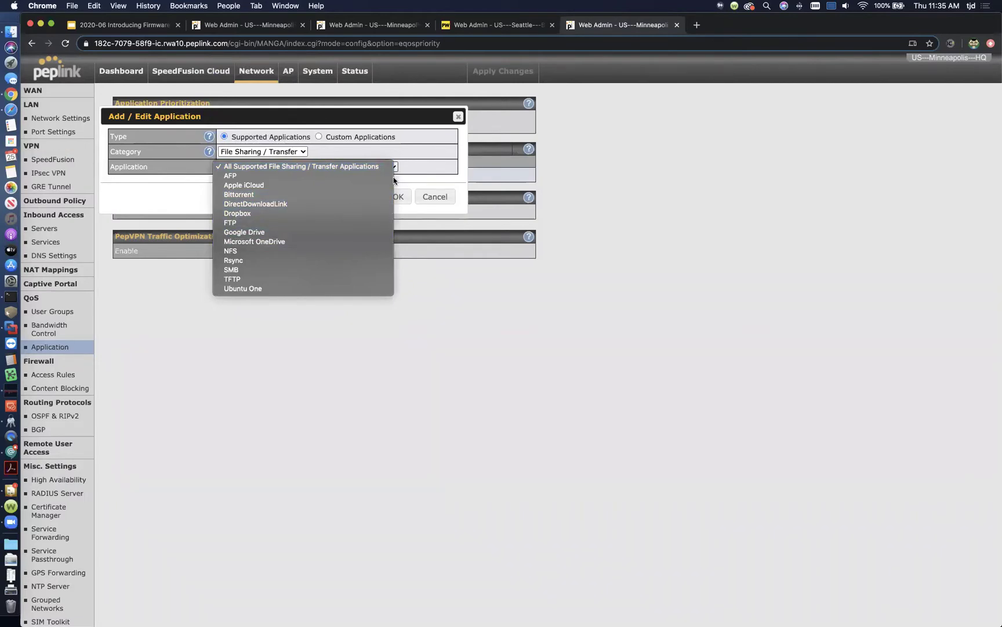
left_click(440, 196)
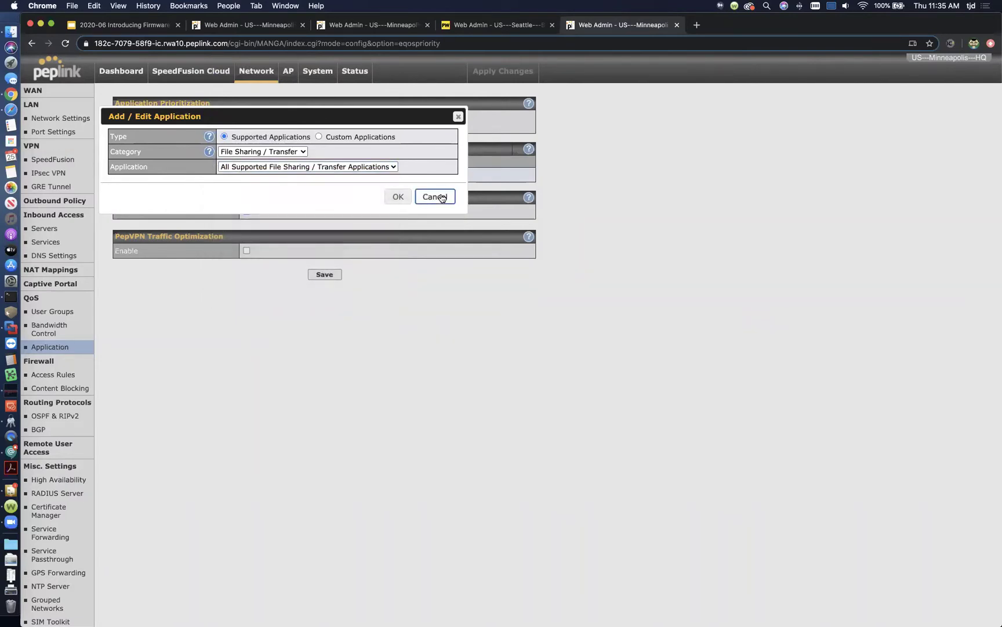
left_click(439, 197)
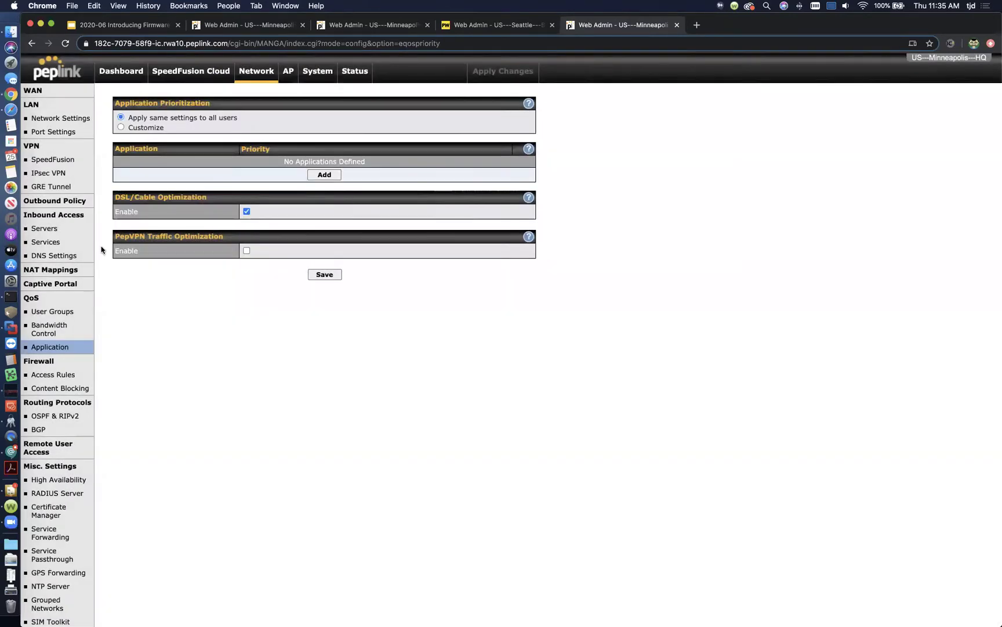
Add Dropbox to the blocked applications in the firewall's content blocking settings.
left_click(55, 394)
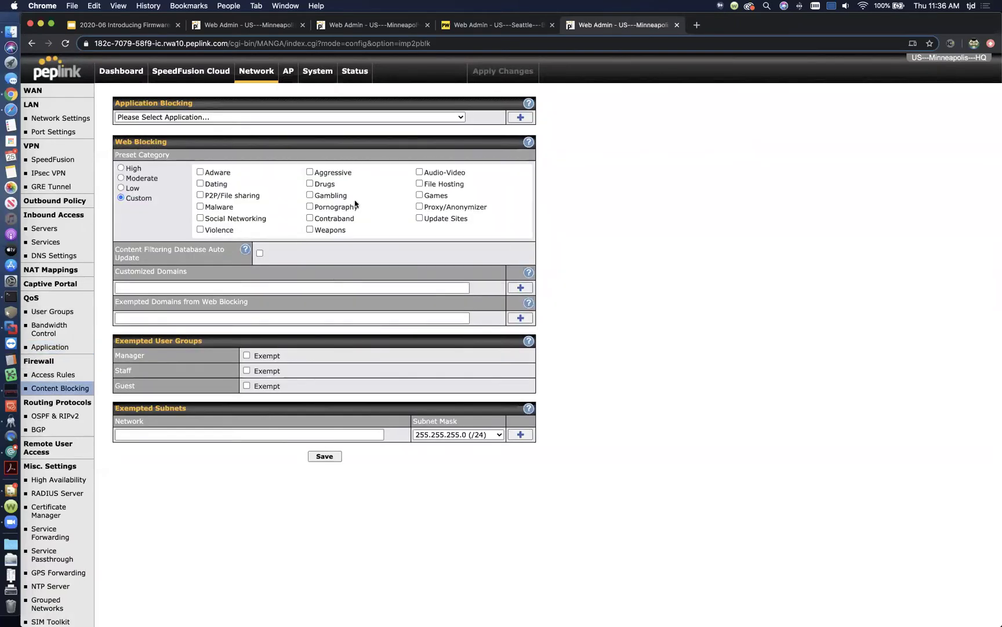
left_click(452, 117)
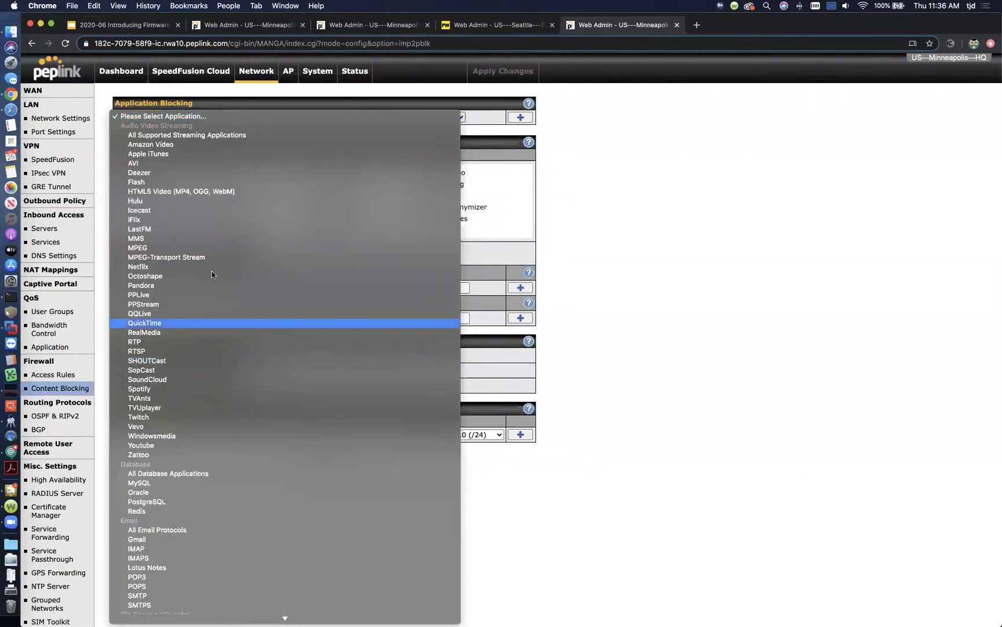
scroll(204, 349, "down", 5)
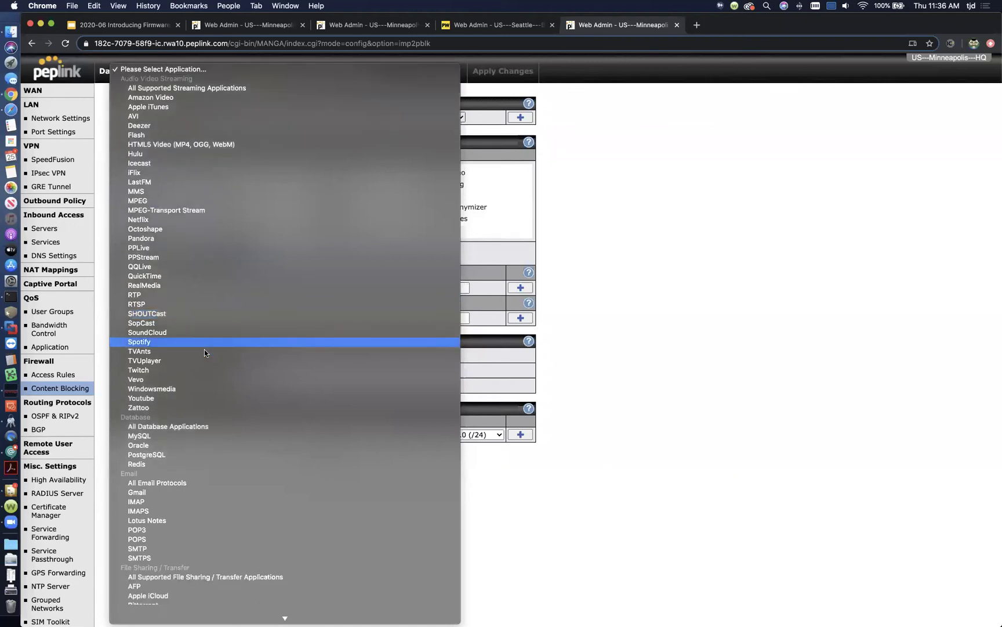
scroll(204, 349, "down", 3)
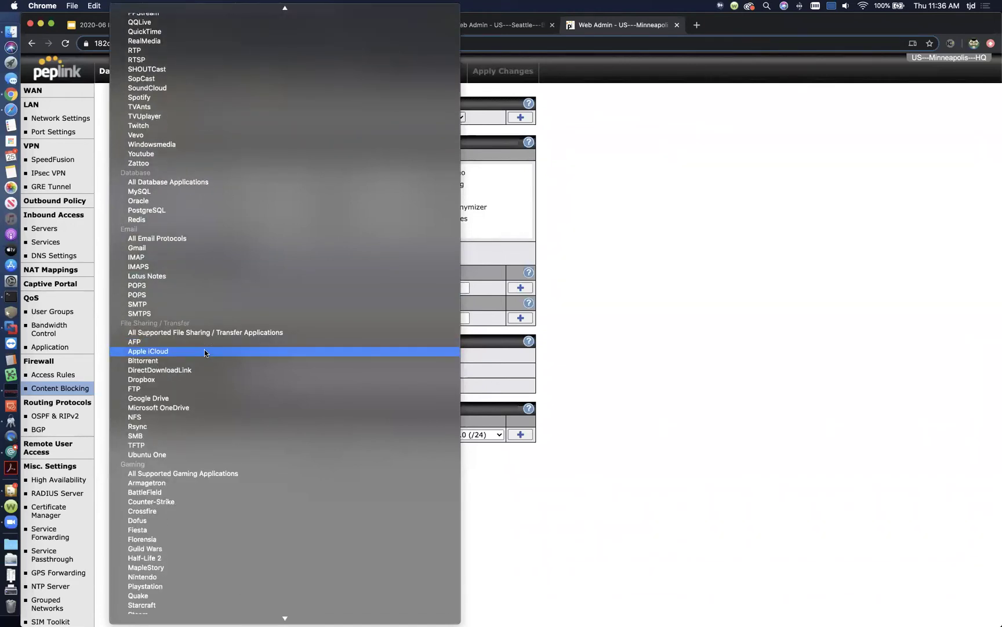
left_click(167, 379)
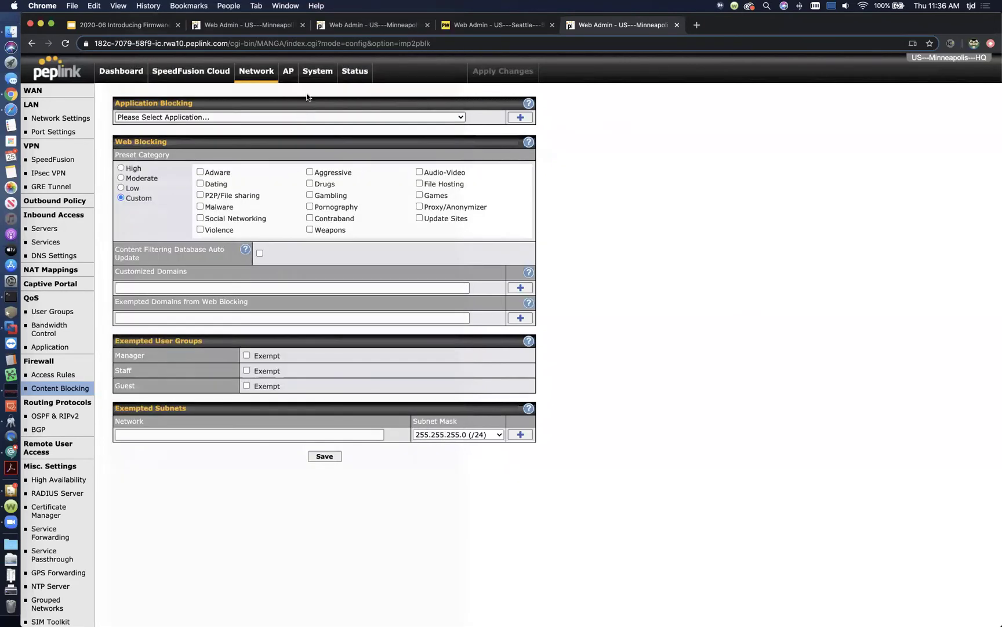
left_click(520, 118)
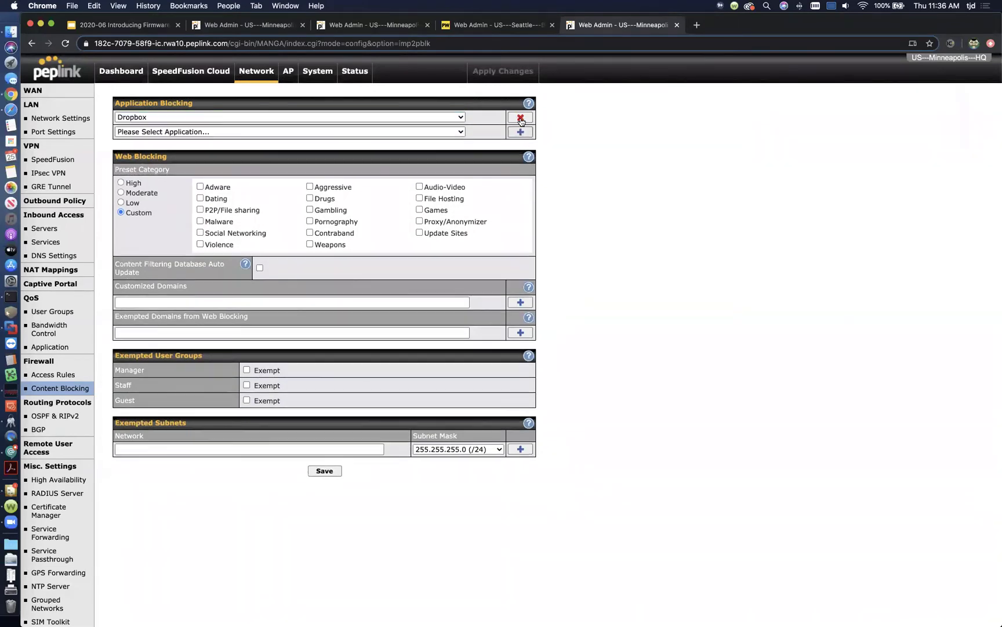
Add Netflix as a second blocked application below Dropbox.
left_click(437, 132)
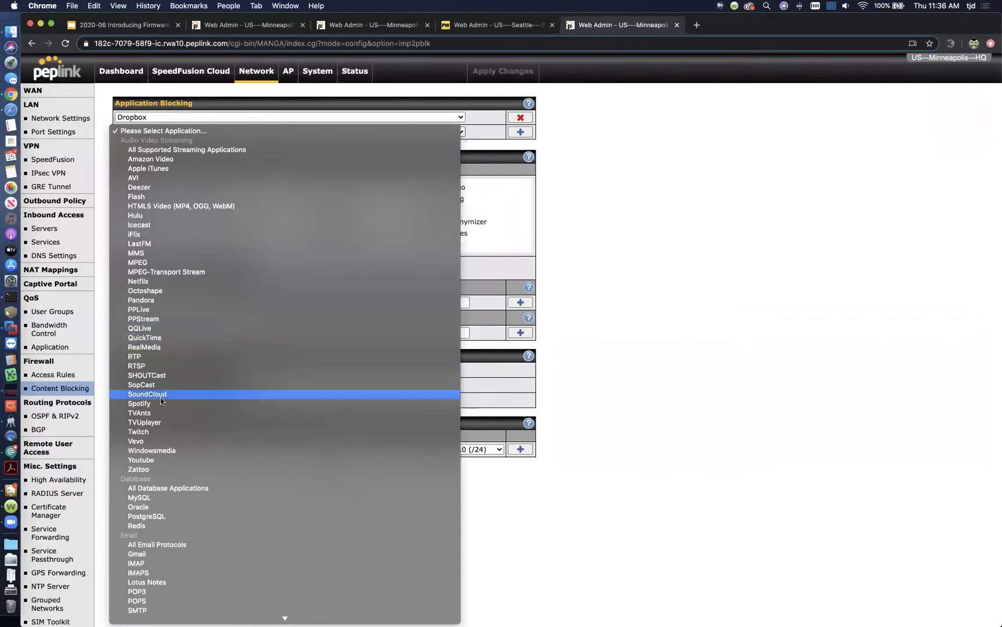
left_click(170, 282)
left_click(524, 133)
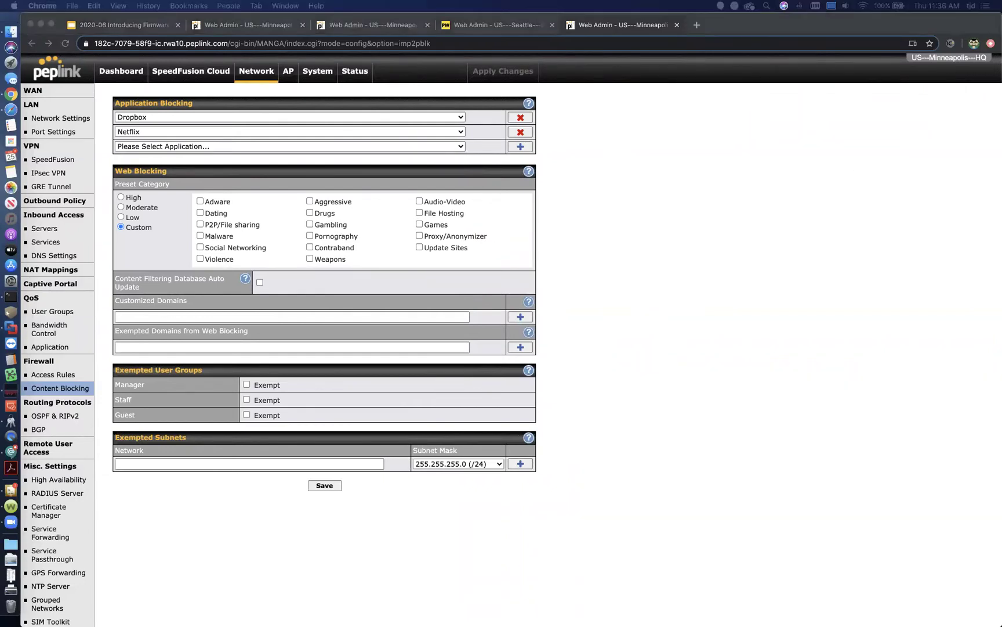
Switch to InControl 2, check the Enable DPI option in the EU - Paris - HQ device's editable information, and leave without saving.
left_click_drag(850, 59, 810, 28)
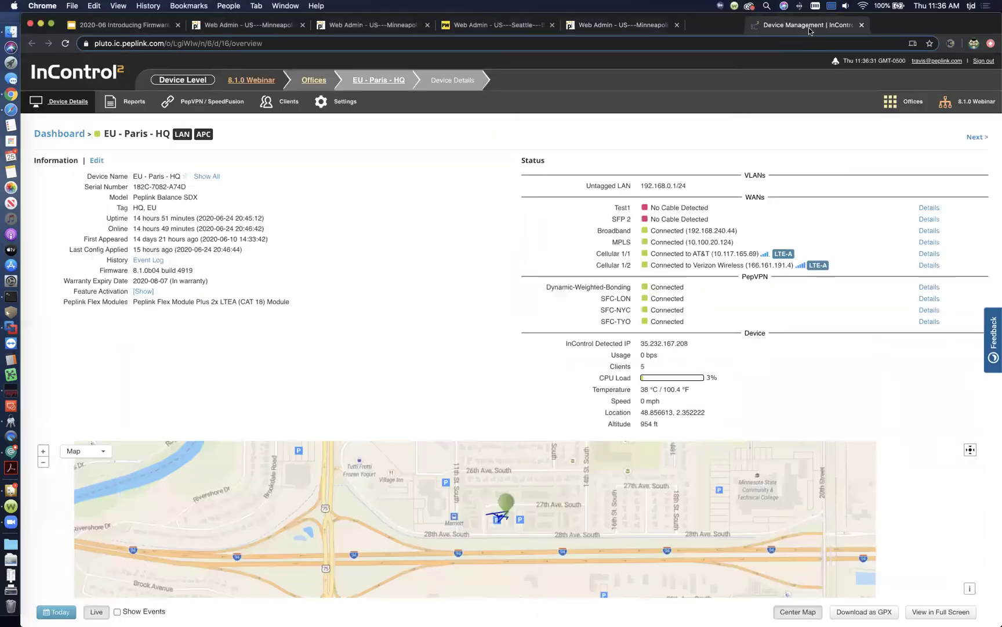
mouse_move(127, 104)
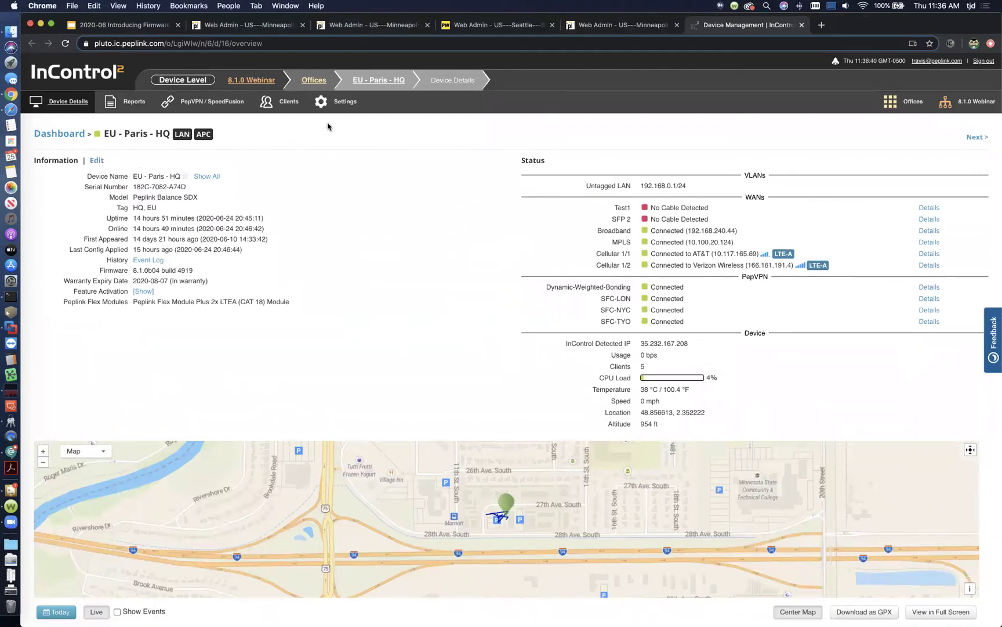
left_click(96, 162)
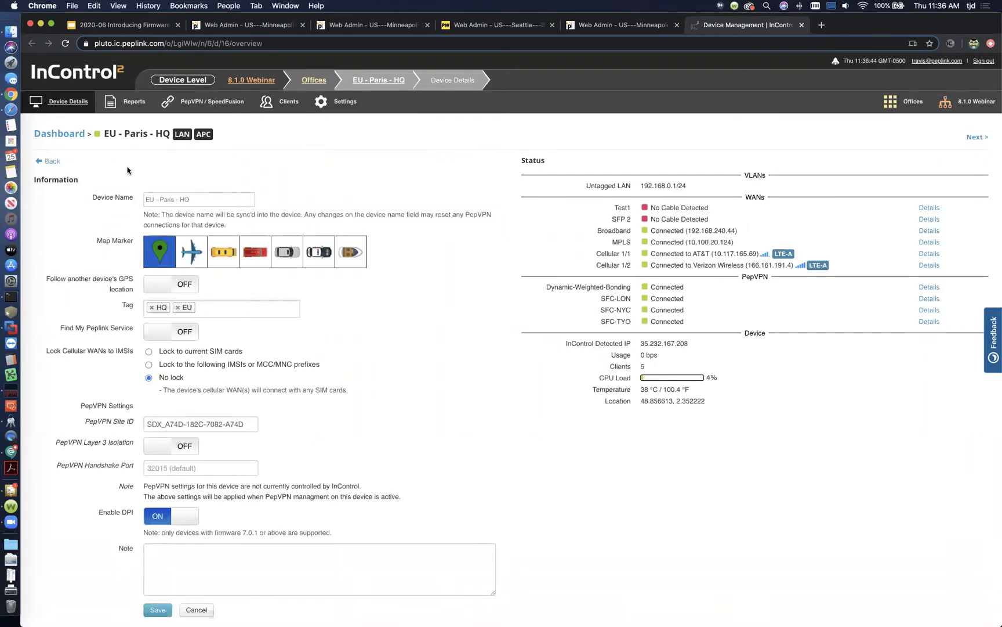
scroll(128, 170, "down", 2)
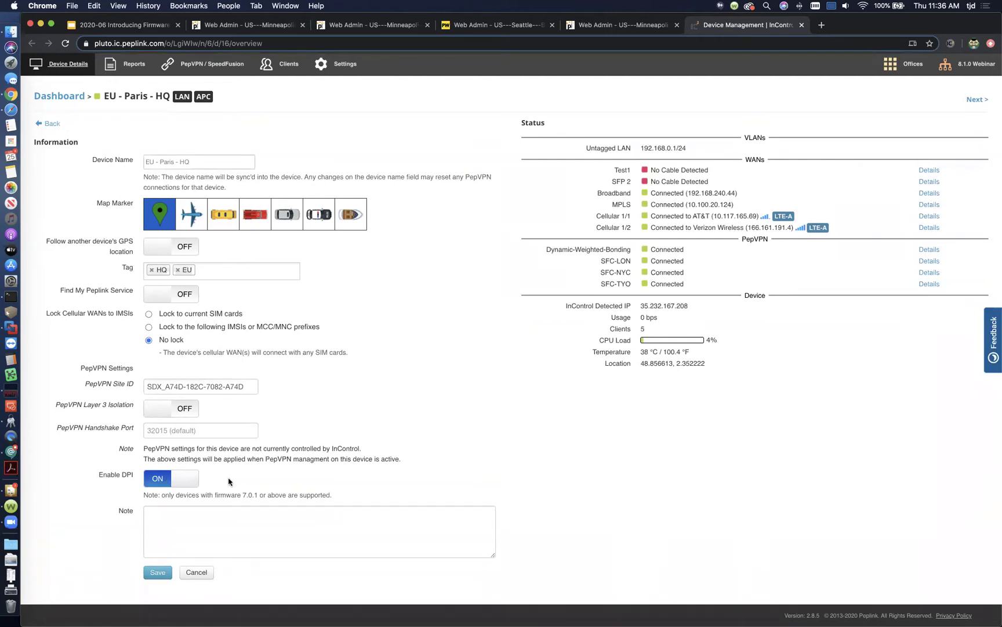
left_click(196, 573)
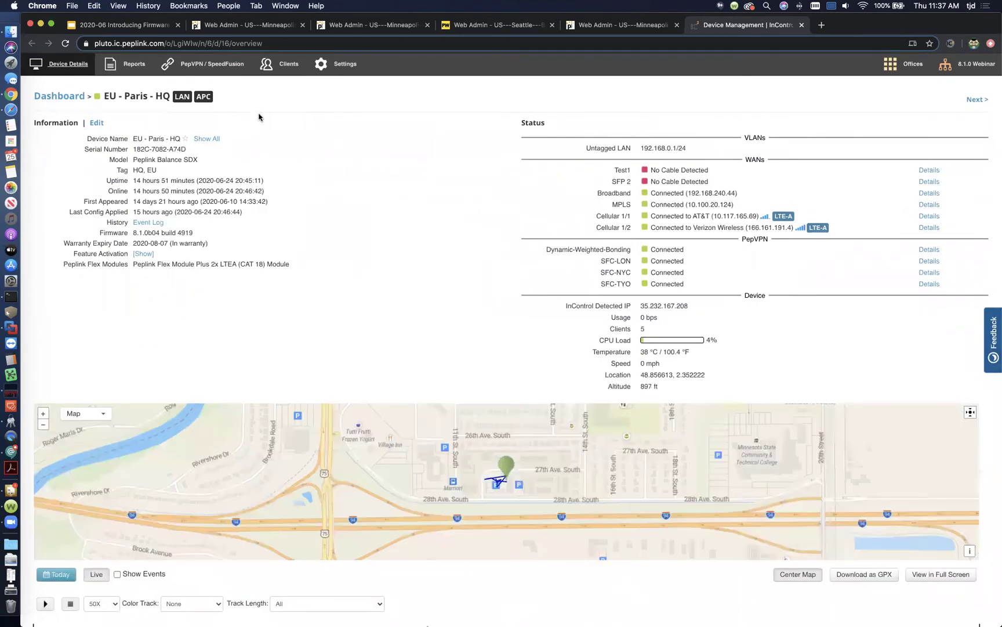
Go to the Offices group, select all devices for editing, and look up the bulk Enable DPI action without applying it.
scroll(259, 117, "up", 2)
left_click(319, 77)
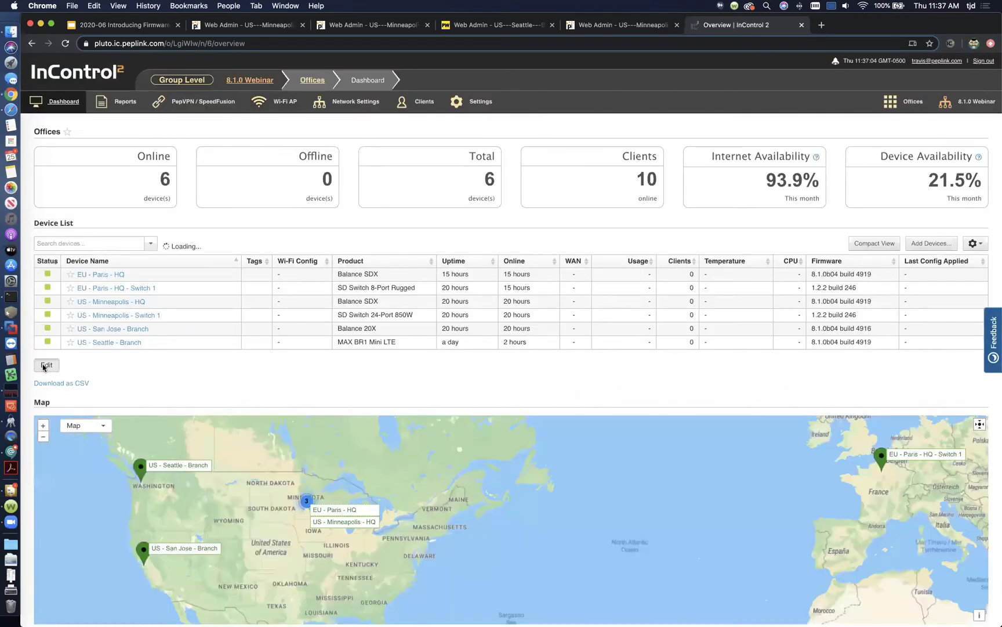
left_click(43, 367)
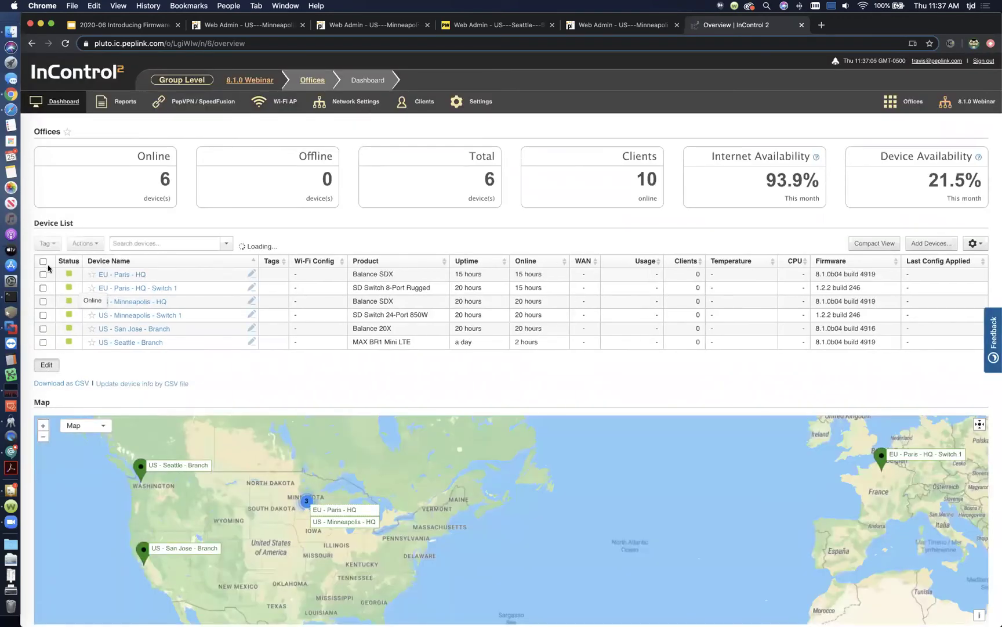
left_click(43, 263)
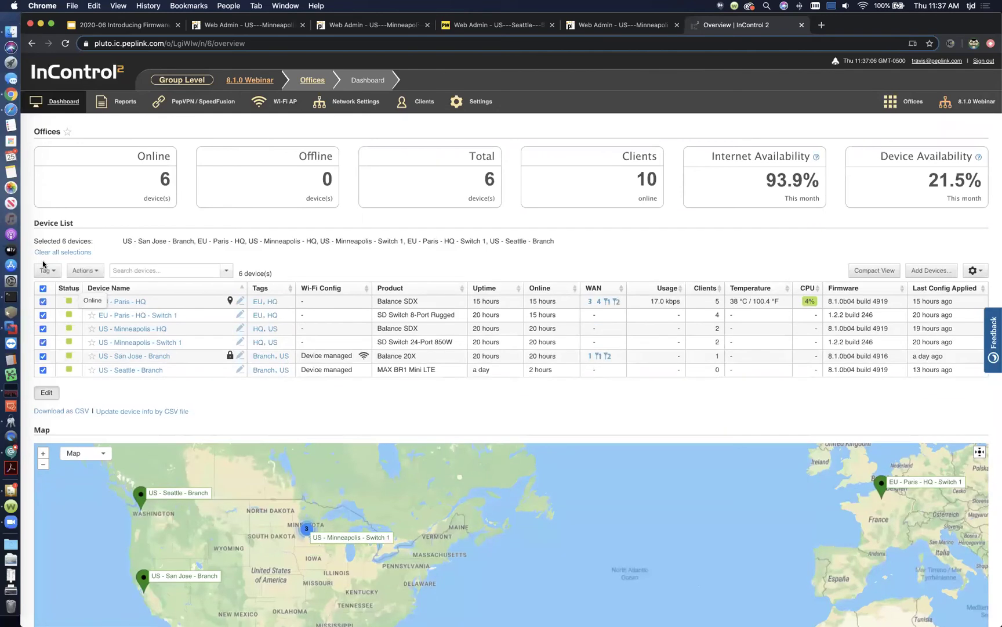
left_click(85, 270)
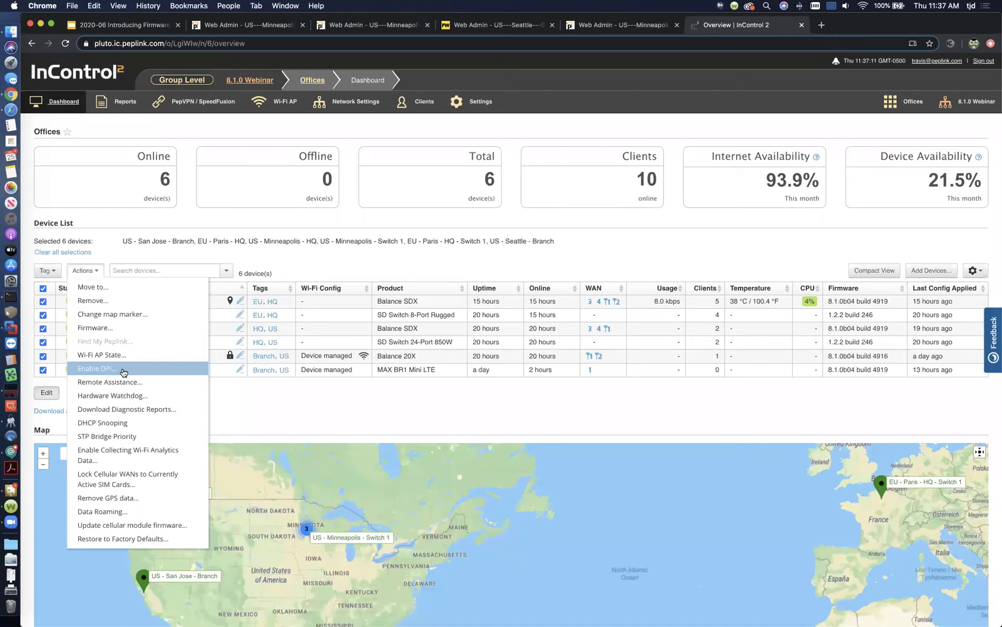
left_click(289, 408)
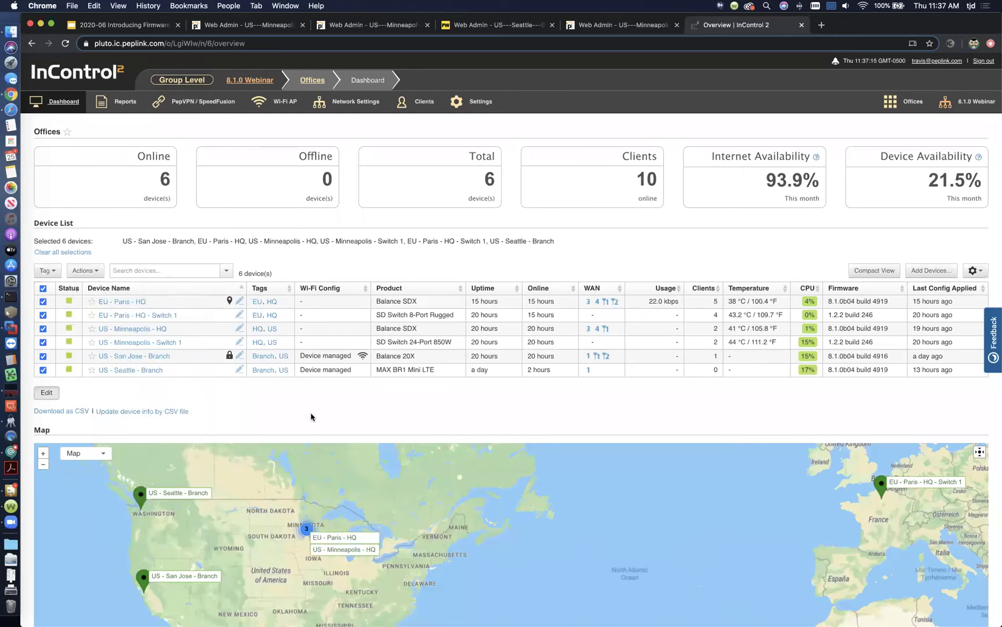
Return to the EU - Paris - HQ device, open its DPI reports, and examine the application categories by volume.
scroll(342, 417, "left", 5)
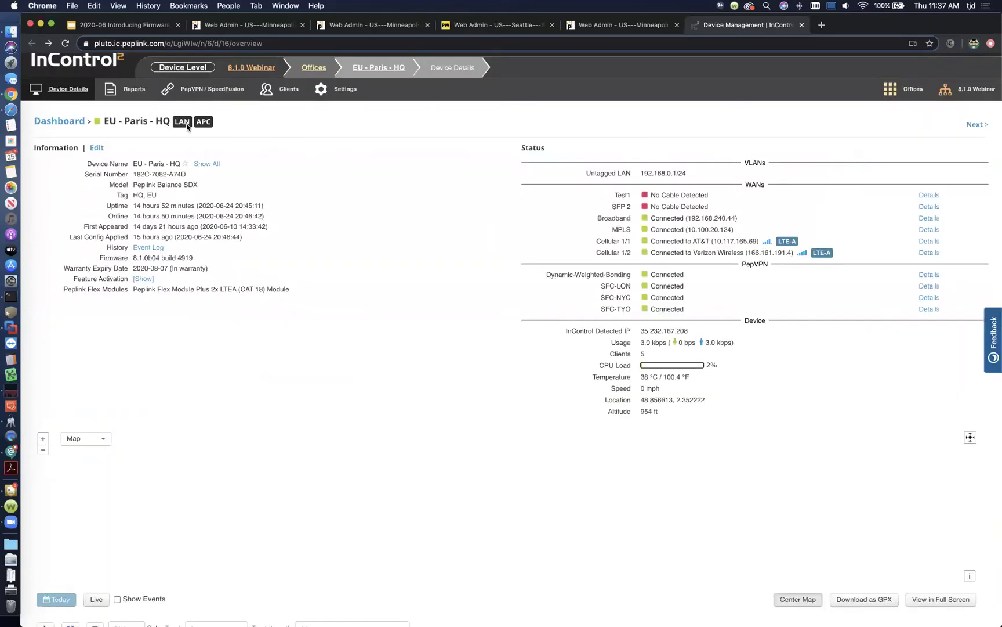
left_click(139, 127)
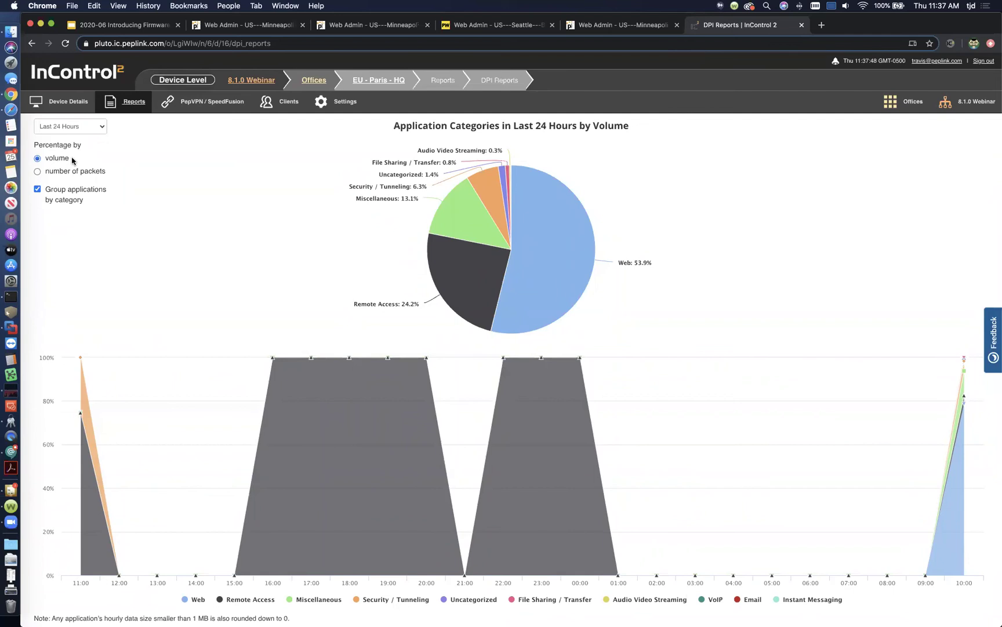
mouse_move(590, 282)
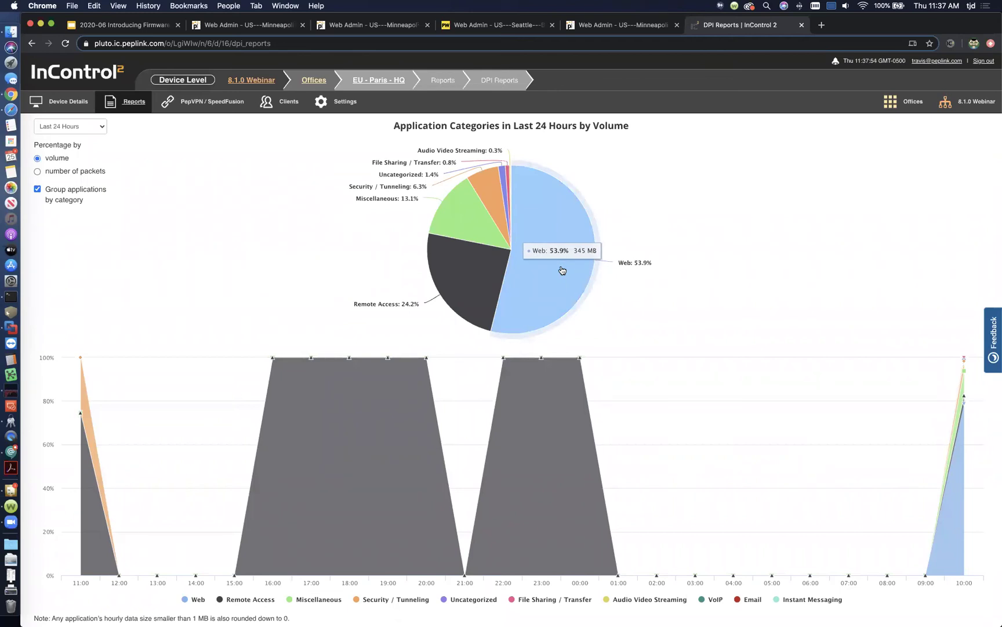
mouse_move(471, 273)
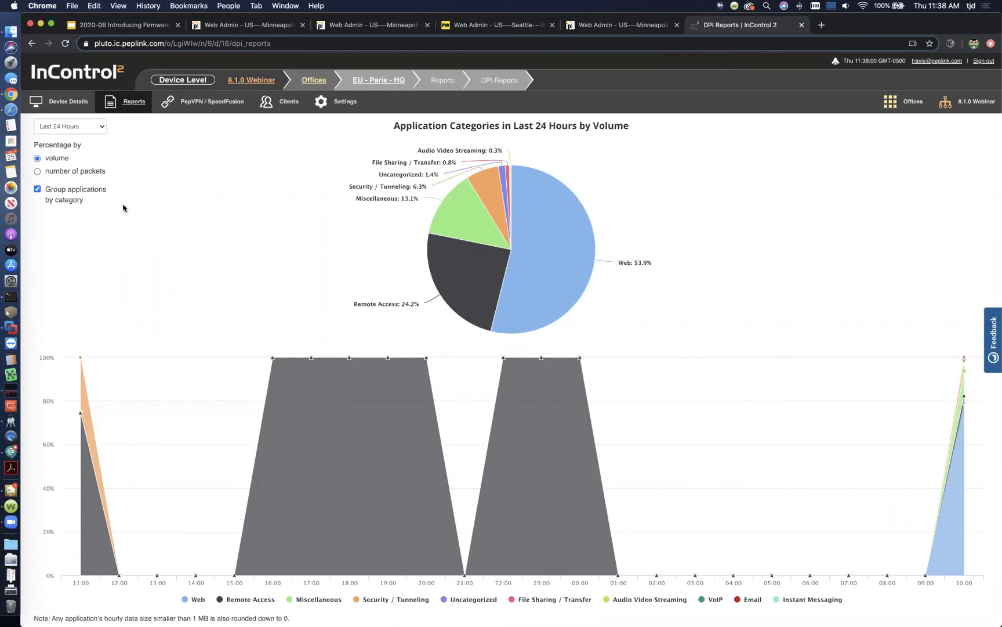
Ungroup the DPI report's applications from their categories and examine the individual applications' shares by volume.
left_click(50, 192)
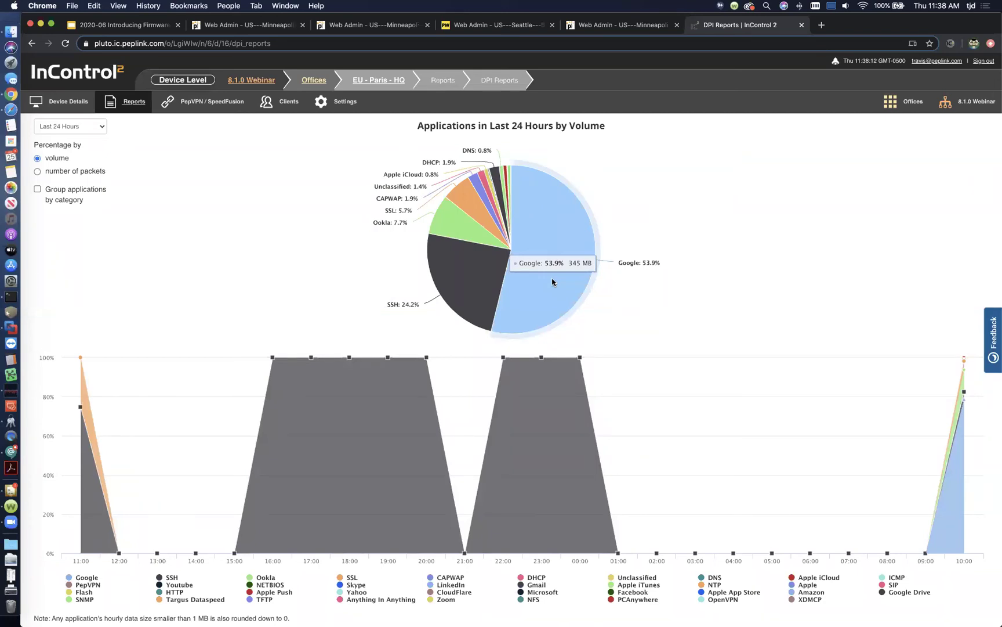
mouse_move(470, 280)
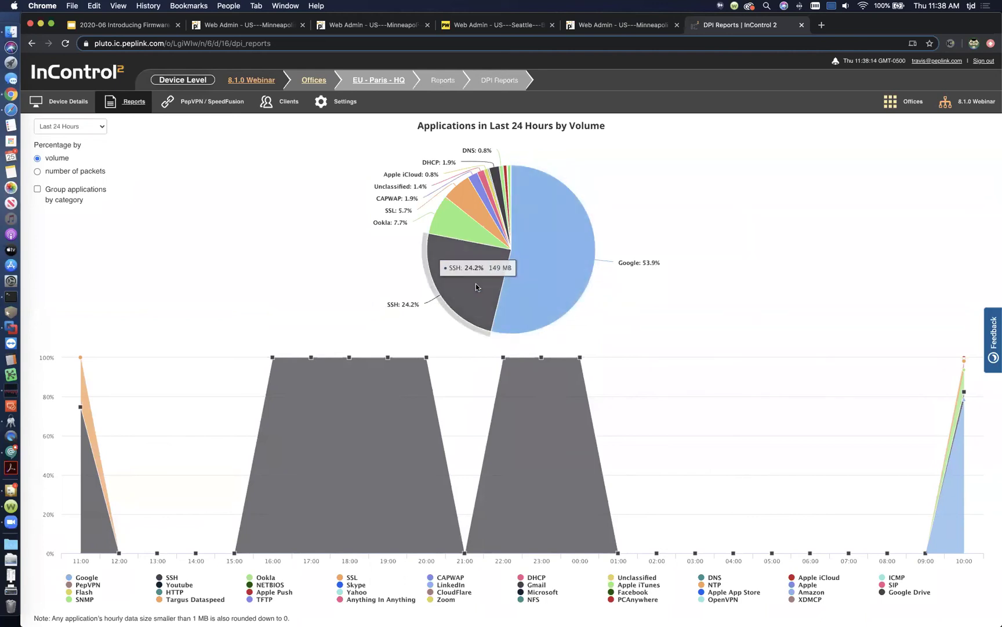
mouse_move(457, 227)
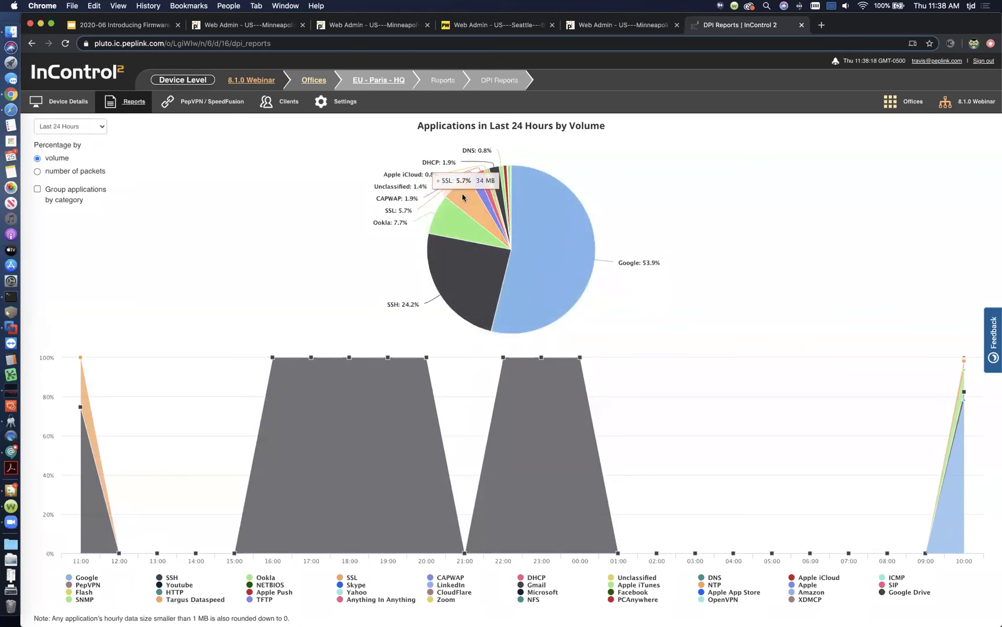
mouse_move(475, 184)
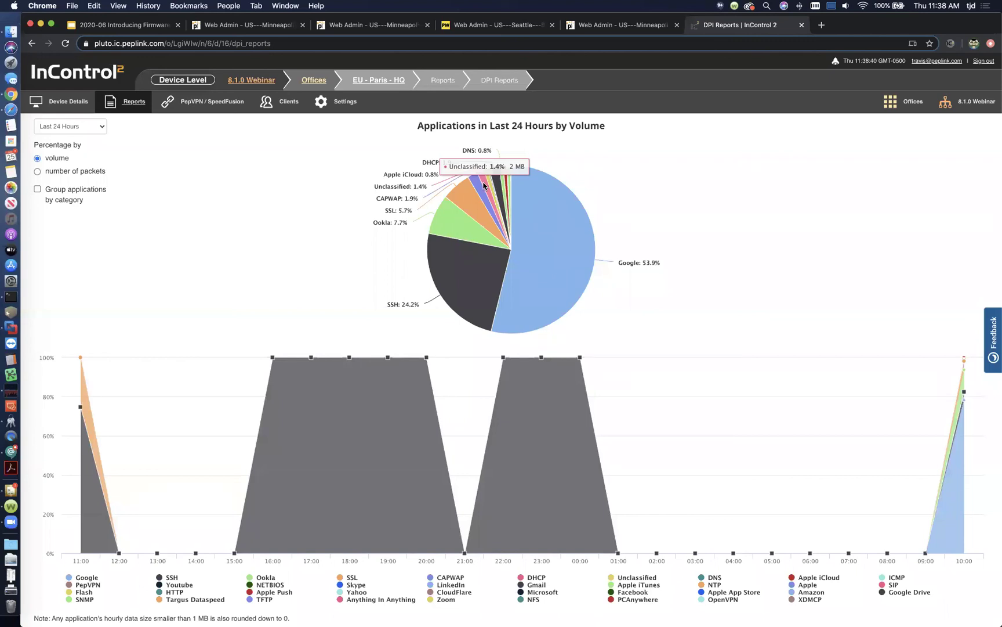
View the DPI report by number of packets, return it to volume, and inspect the Google share.
left_click(51, 173)
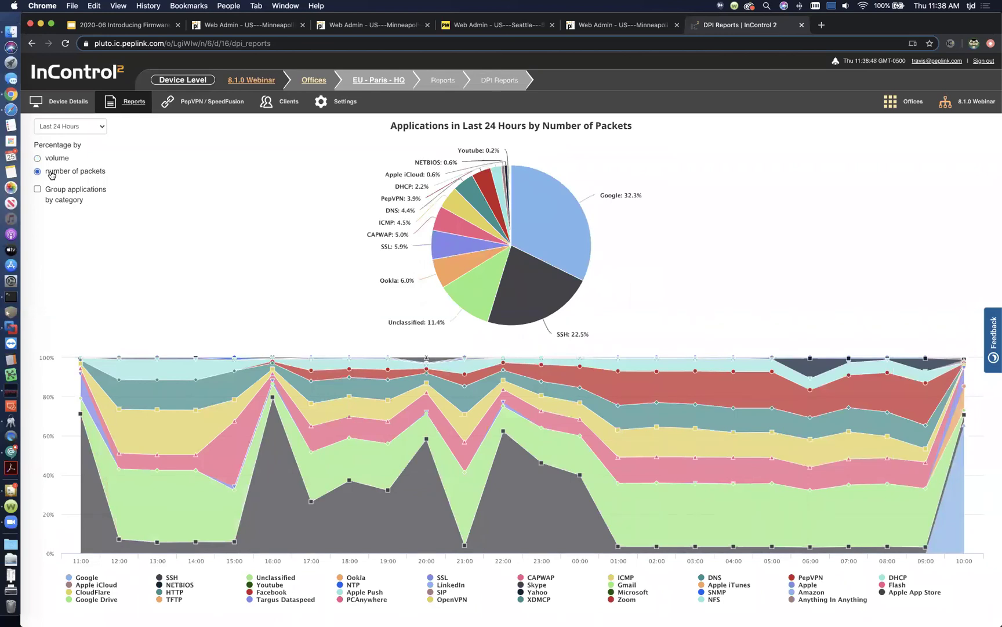
left_click(50, 159)
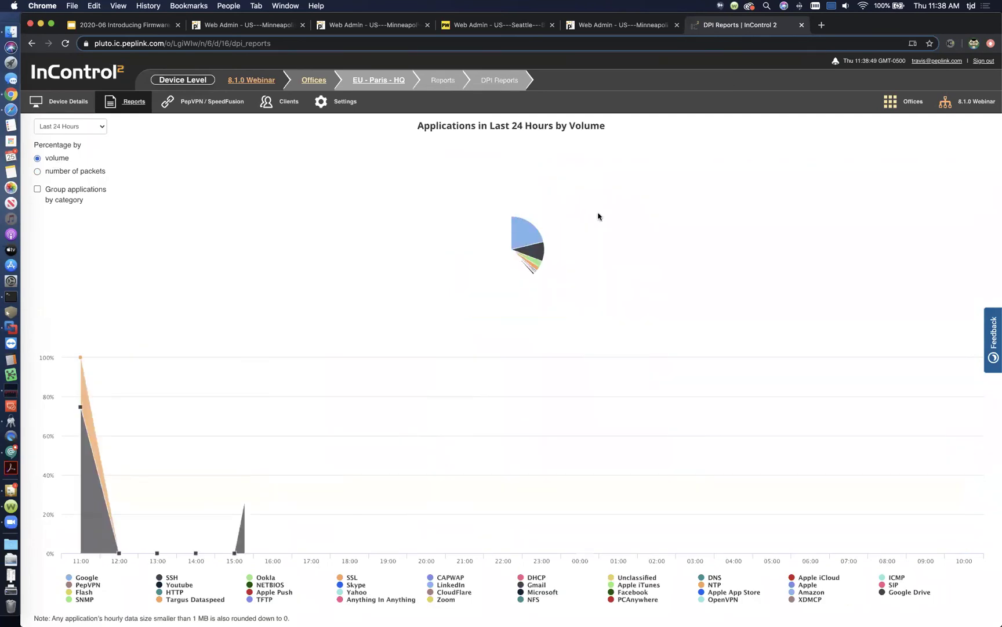
mouse_move(563, 259)
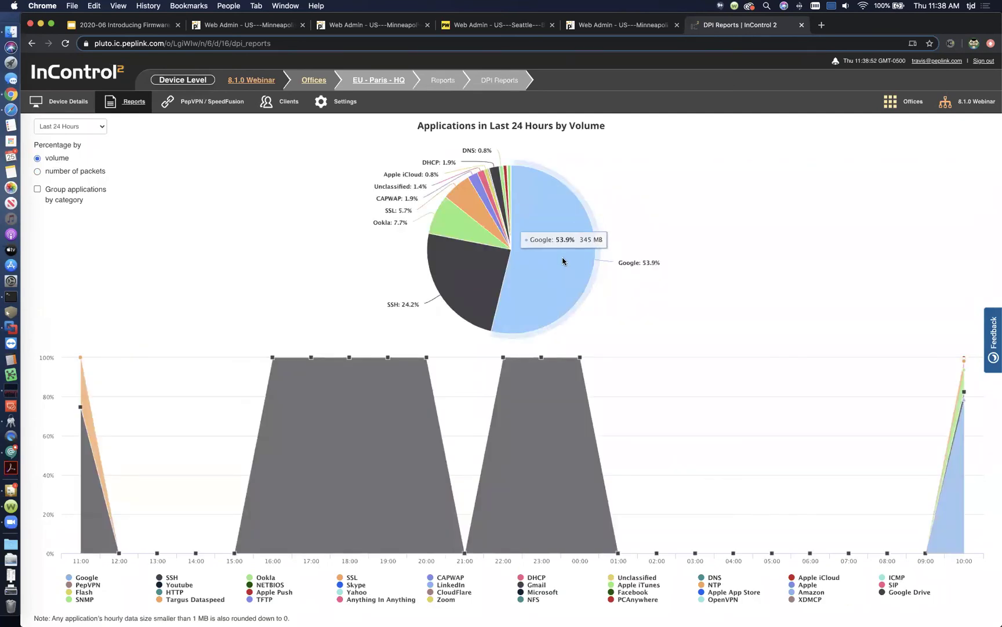